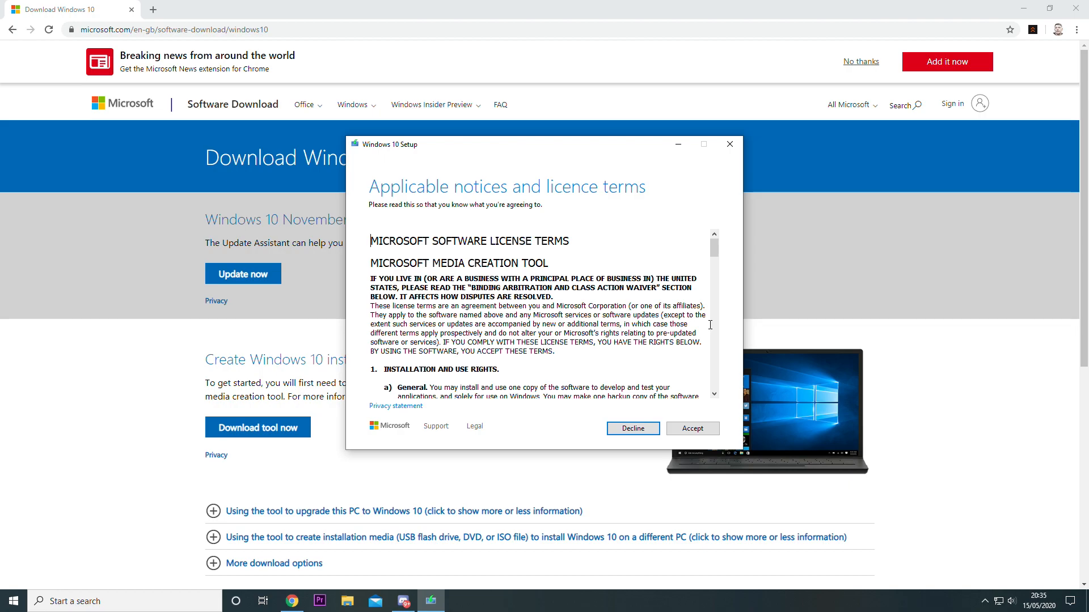
# Accept the Media Creation Tool licence terms and choose to create installation media for another PC.
pyautogui.moveTo(714, 250); pyautogui.dragTo(713, 396)
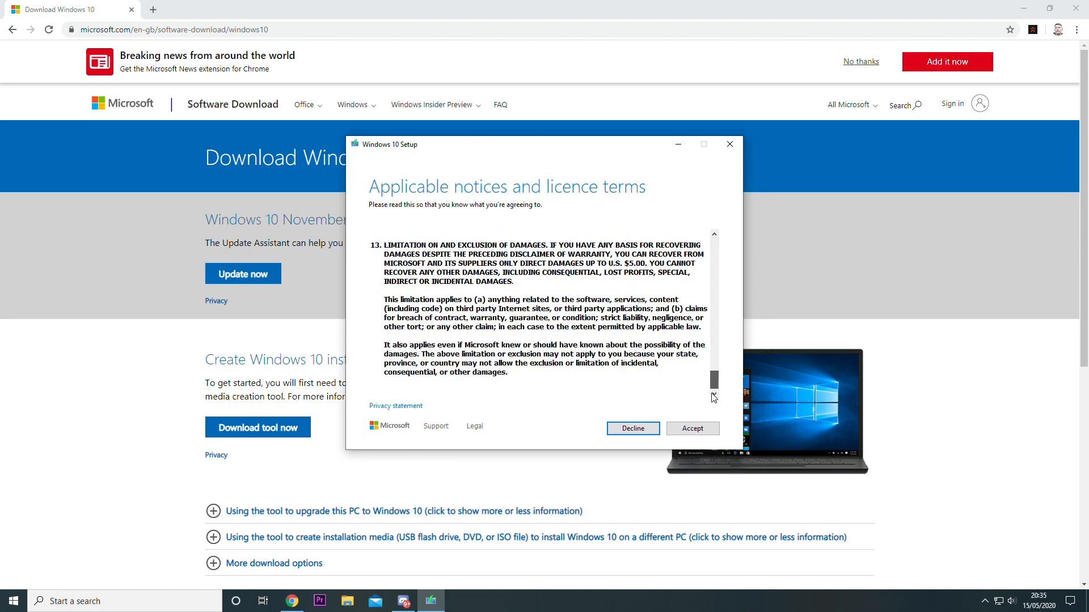
pyautogui.click(707, 425)
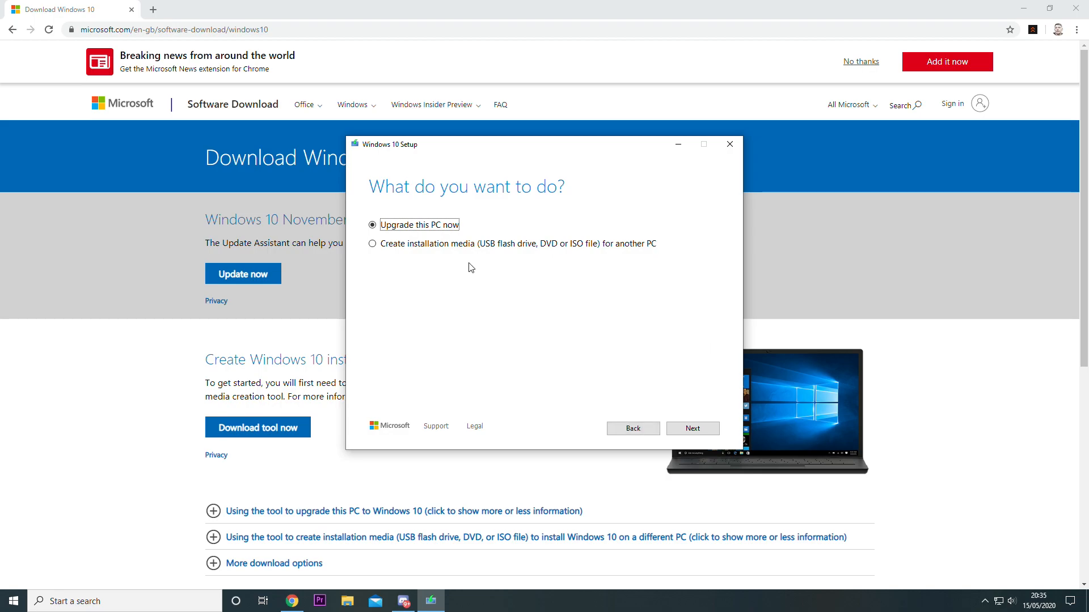
pyautogui.click(431, 249)
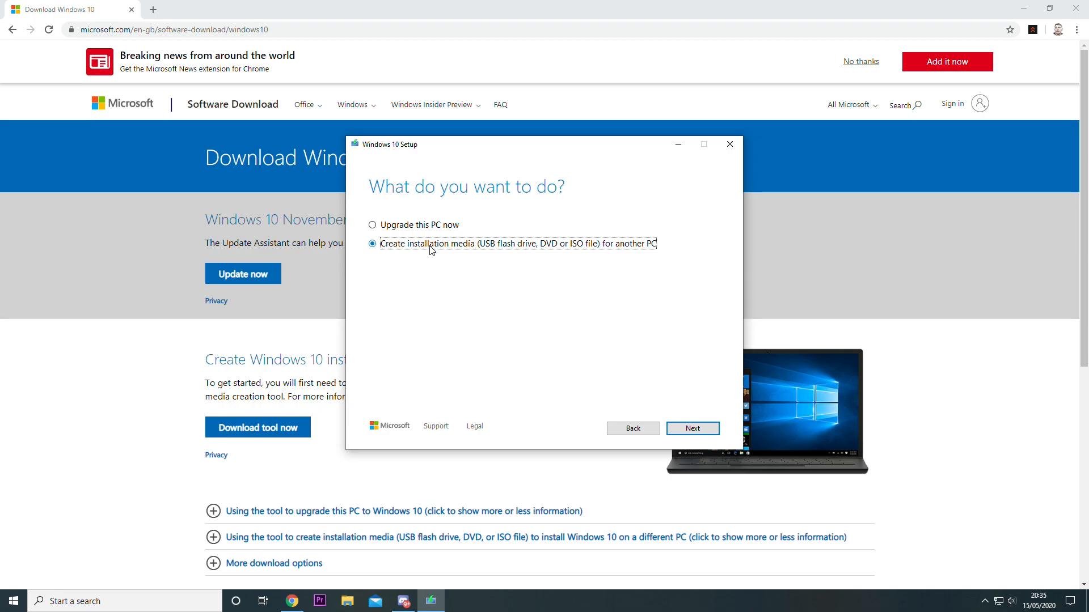
pyautogui.click(694, 431)
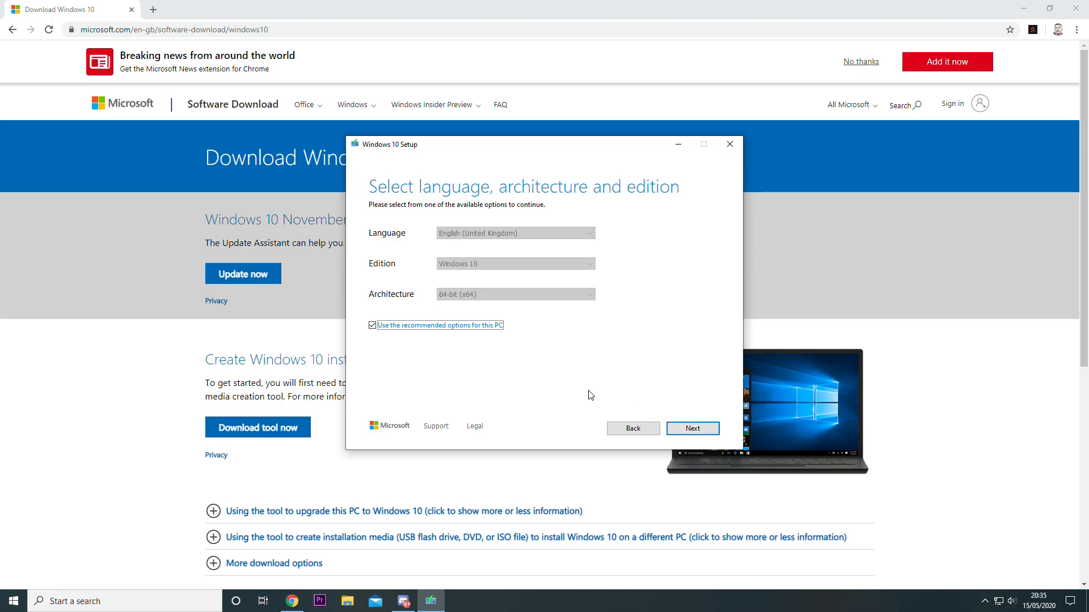
# Create the installation media with the recommended options on USB flash drive F: (PNY 32GB) and finish the setup tool.
pyautogui.click(702, 433)
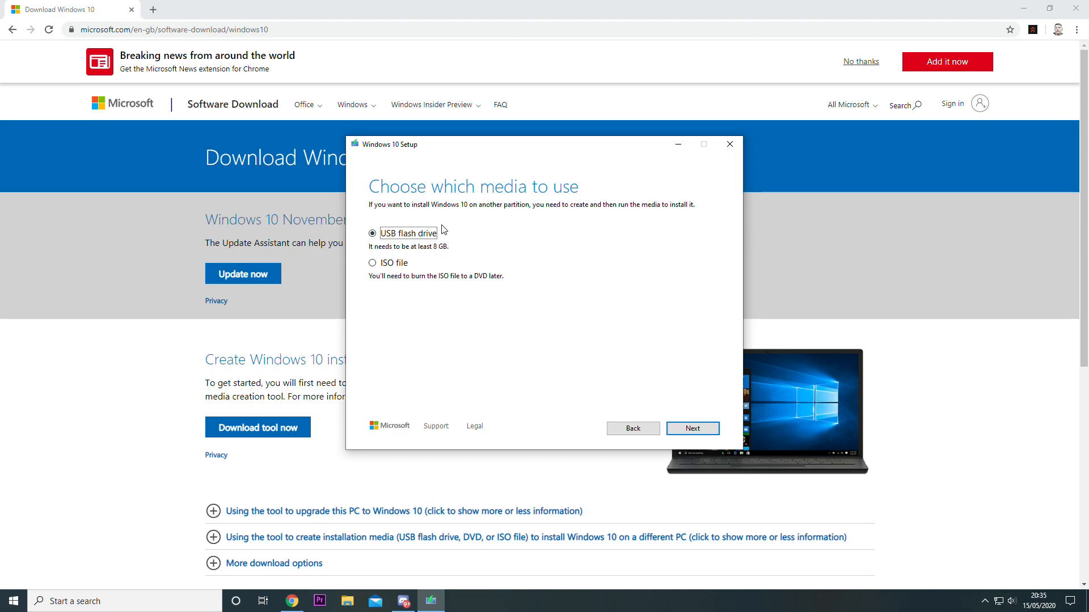
pyautogui.click(696, 433)
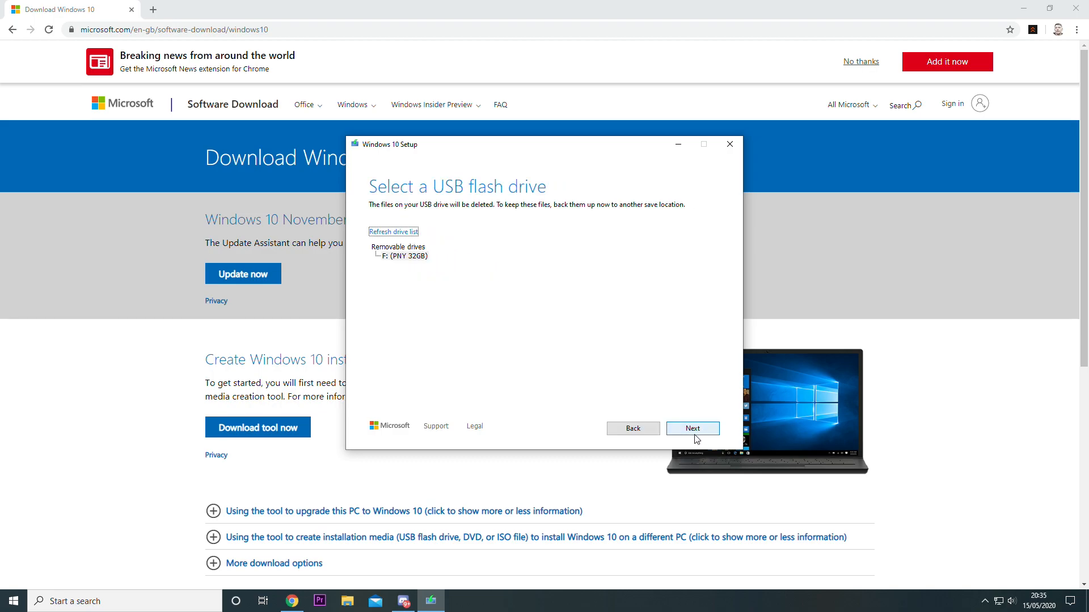
pyautogui.click(404, 258)
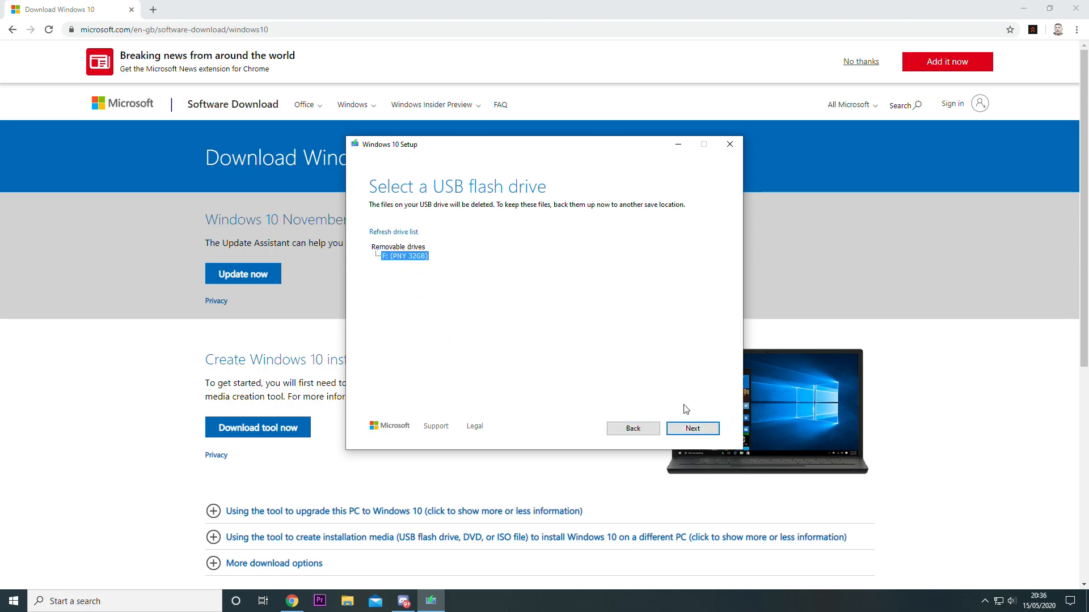
pyautogui.click(692, 429)
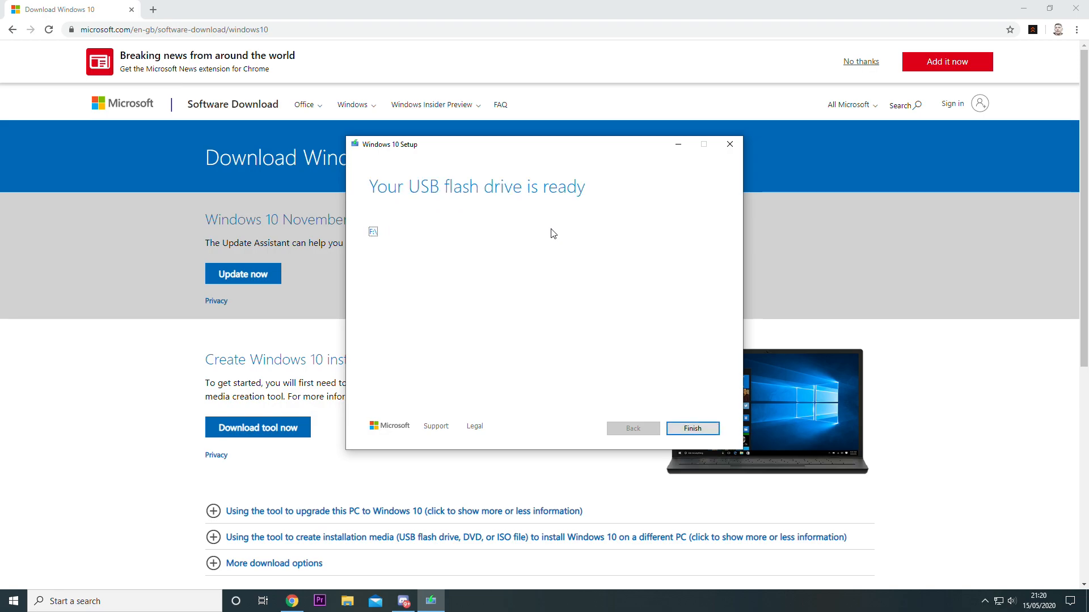
pyautogui.click(697, 426)
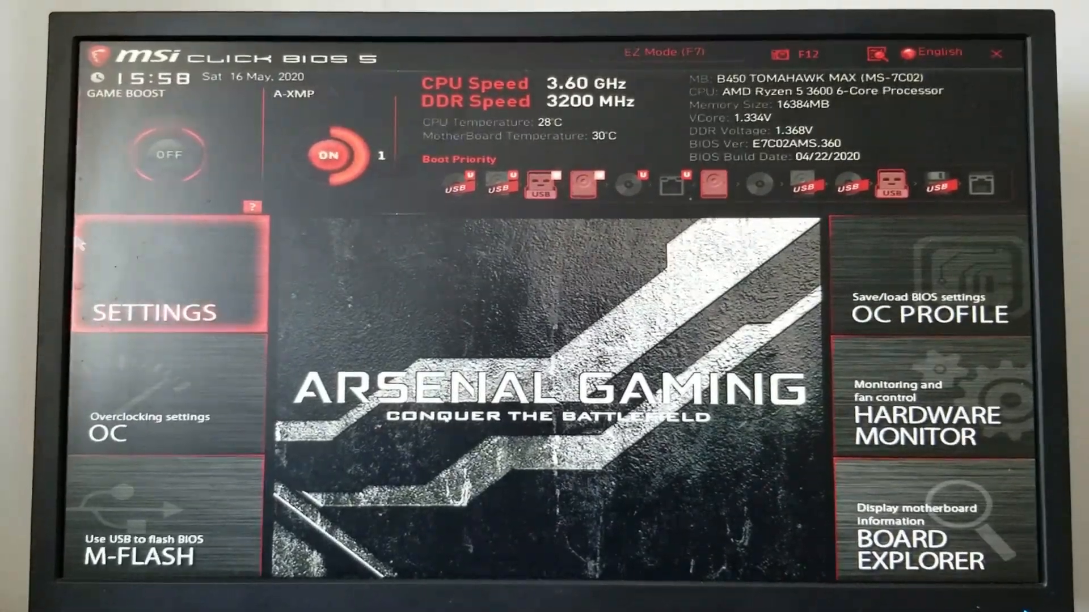
# Open the Boot settings in the BIOS.
pyautogui.click(145, 331)
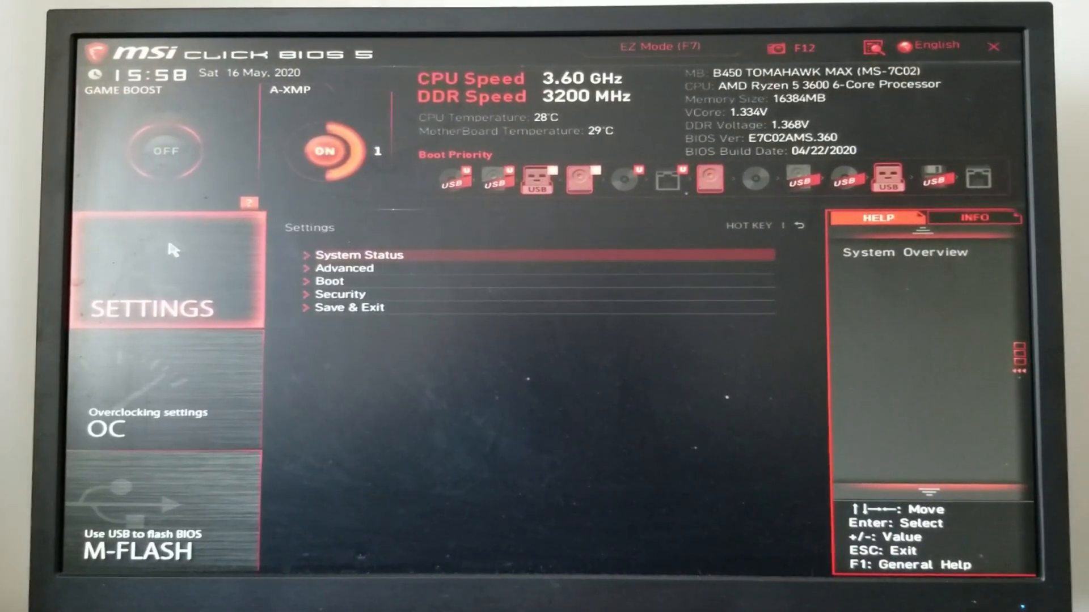
pyautogui.press('Down')
pyautogui.press('Down')
pyautogui.press('Down')
pyautogui.press('Up')
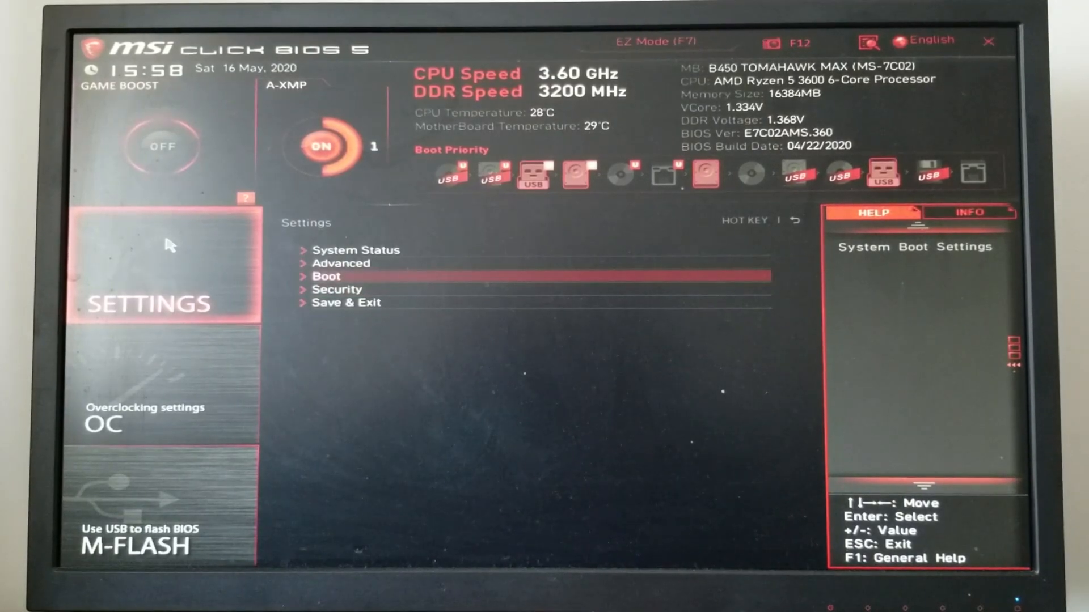
pyautogui.press('Return')
# Set Boot Option #1 to UEFI USB Key: Generic Flash Disk 8.07, Partition 1, and exit the BIOS with the configuration saved.
pyautogui.press('Down')
pyautogui.press('Down')
pyautogui.press('Down')
pyautogui.press('Down')
pyautogui.press('Down')
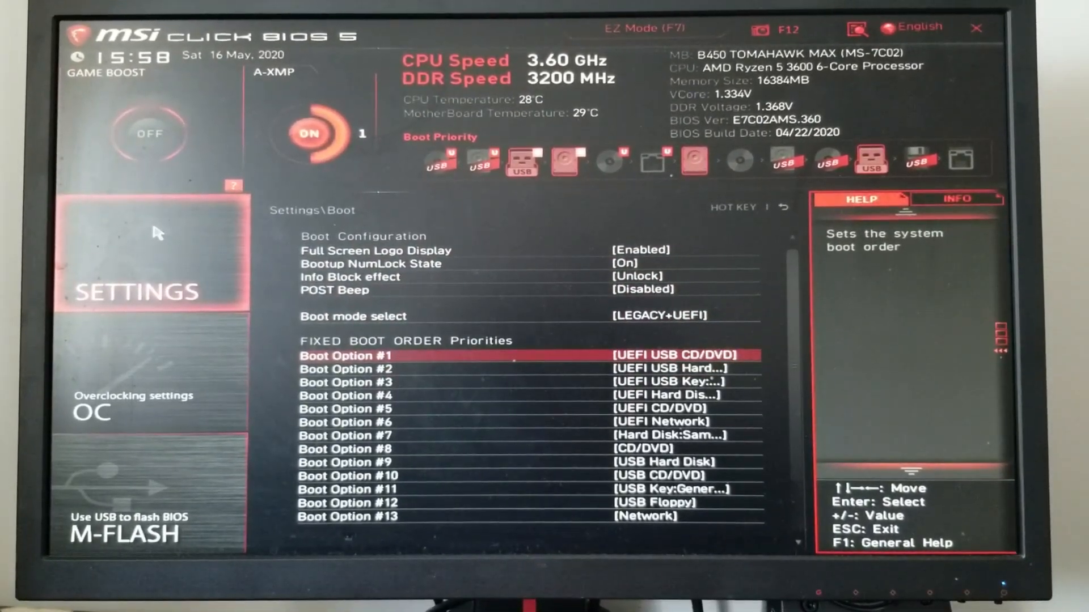
pyautogui.press('Return')
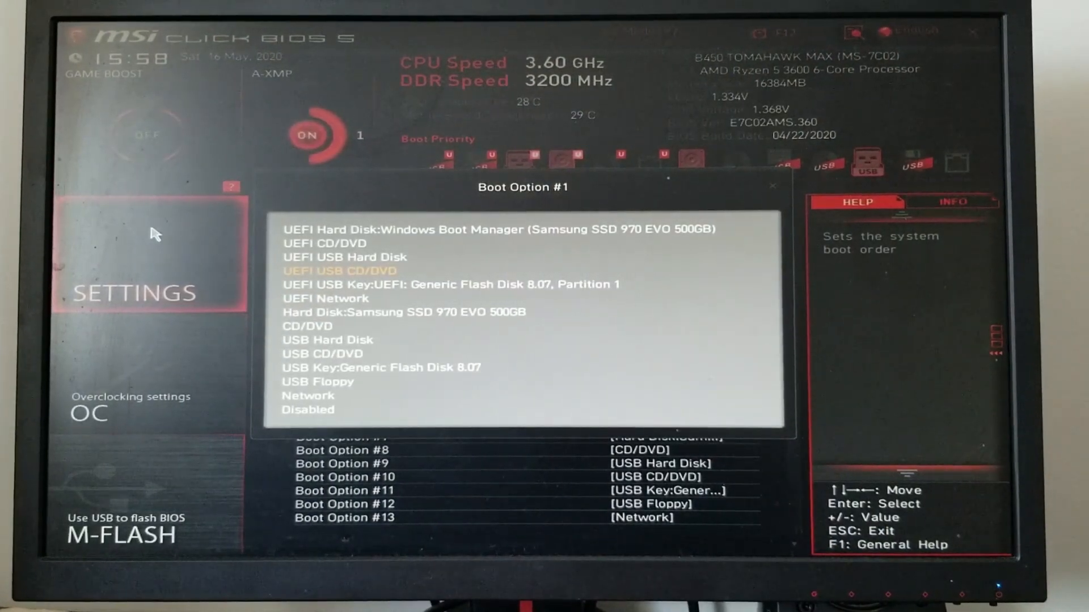
pyautogui.press('Down')
pyautogui.press('Down')
pyautogui.press('Down')
pyautogui.press('Down')
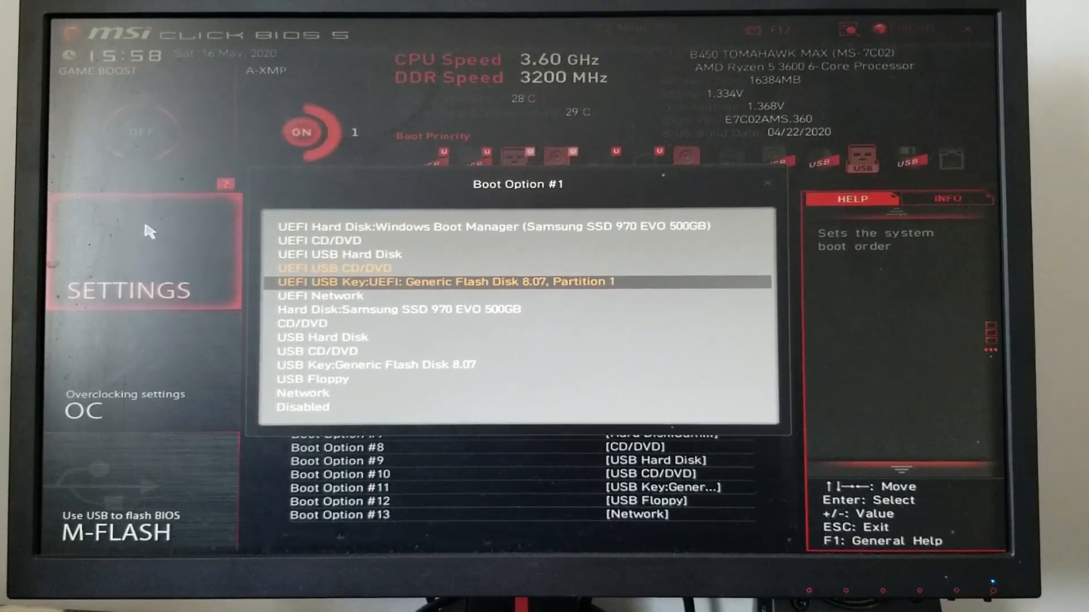
pyautogui.press('Return')
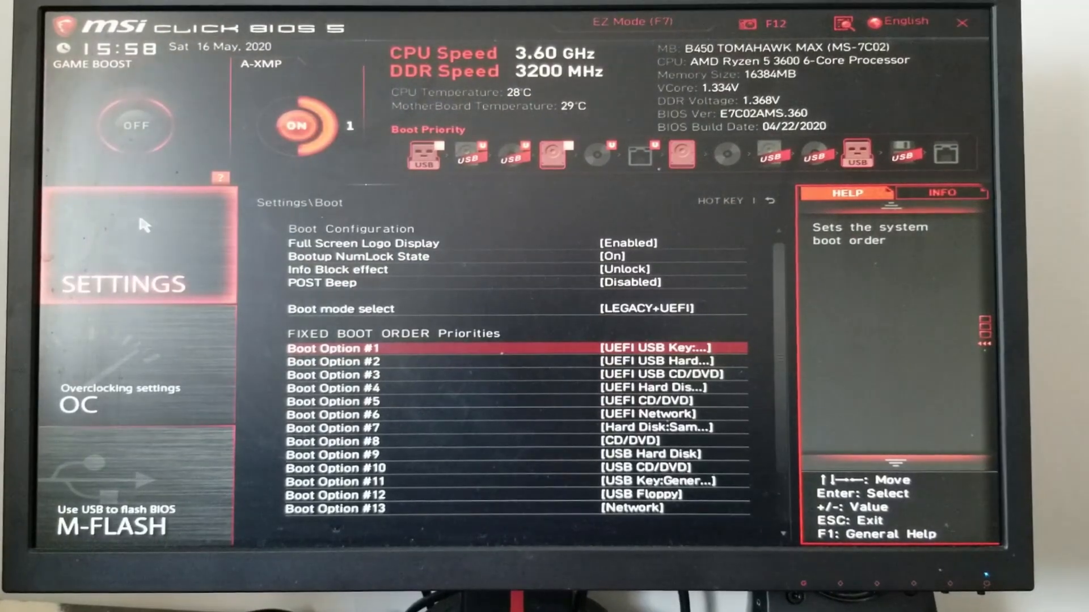
pyautogui.click(961, 24)
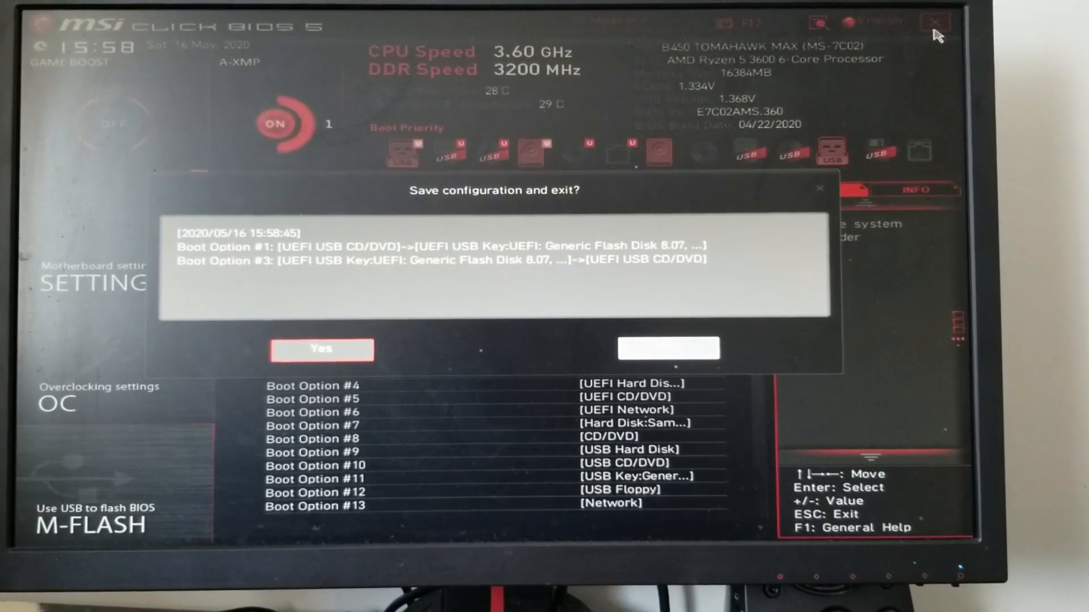
pyautogui.press('Escape')
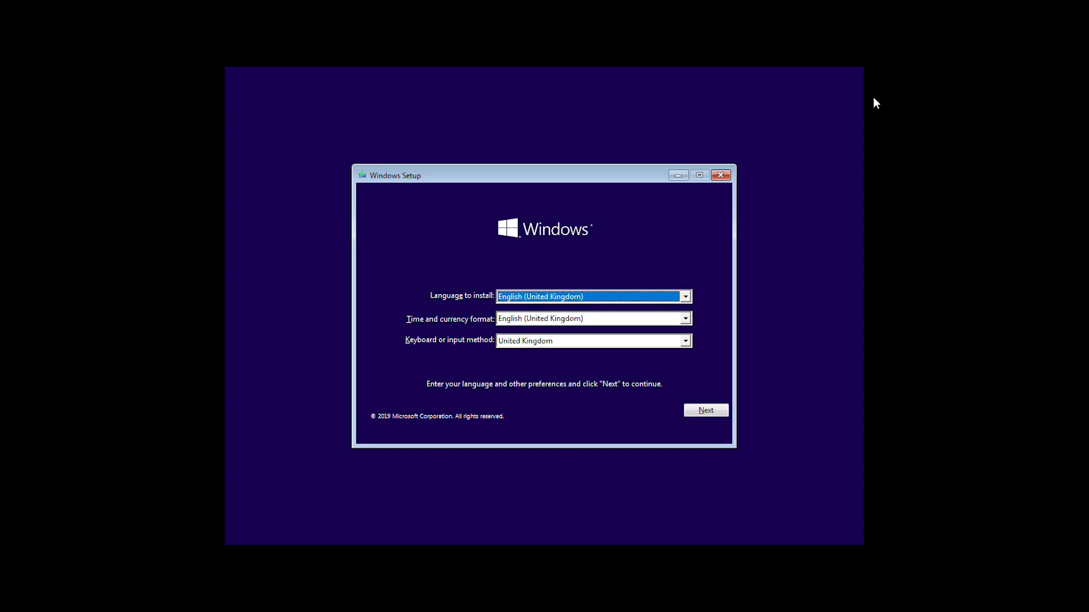
# Start the Windows installation in English (United Kingdom) without a product key and select the Windows 10 Home edition.
pyautogui.click(718, 410)
pyautogui.click(543, 314)
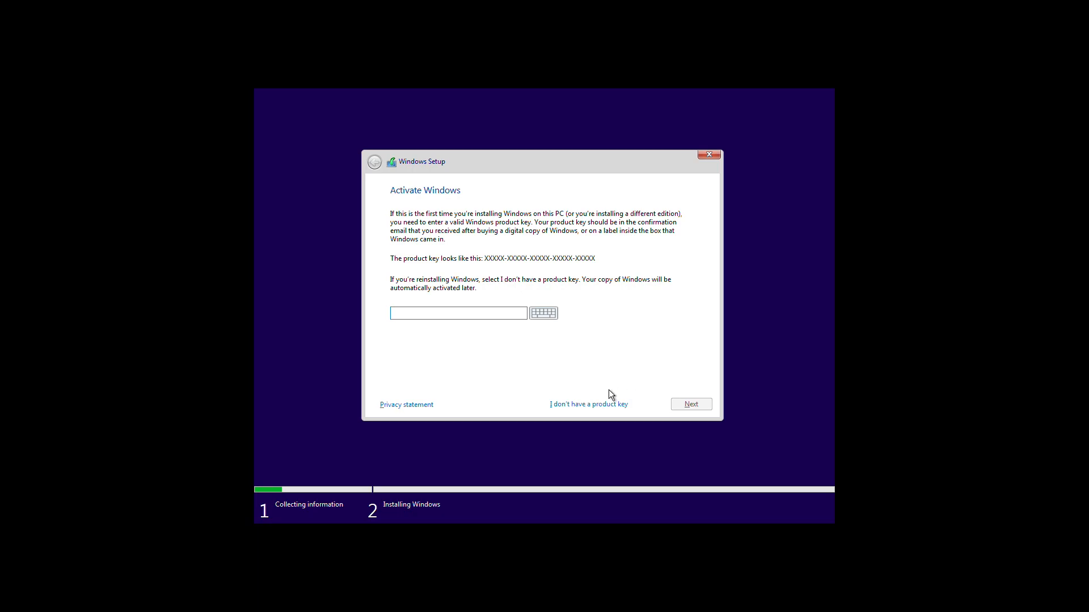
pyautogui.click(603, 406)
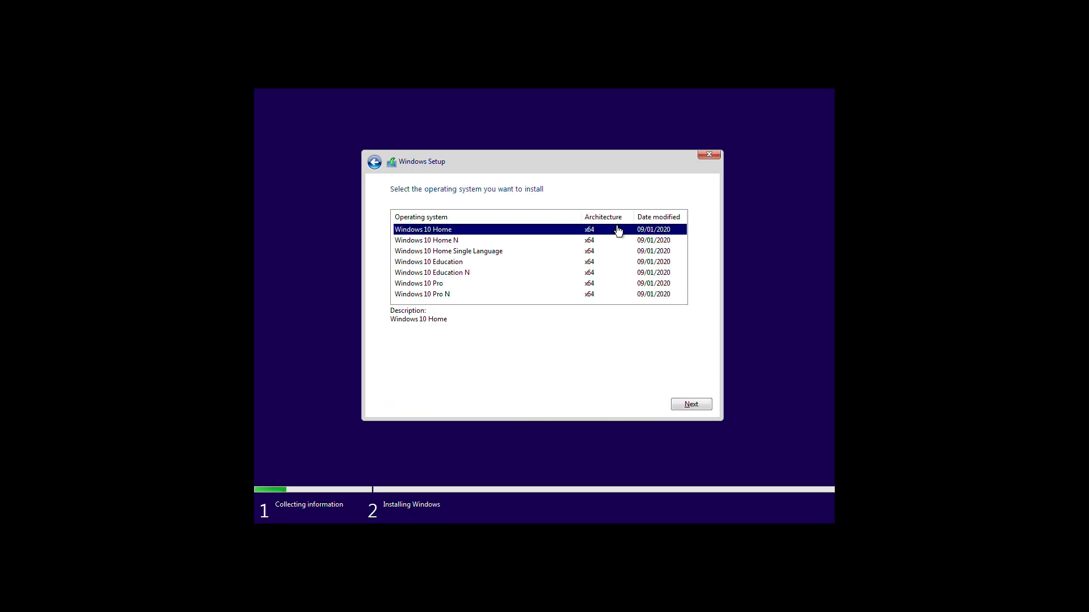
pyautogui.click(697, 399)
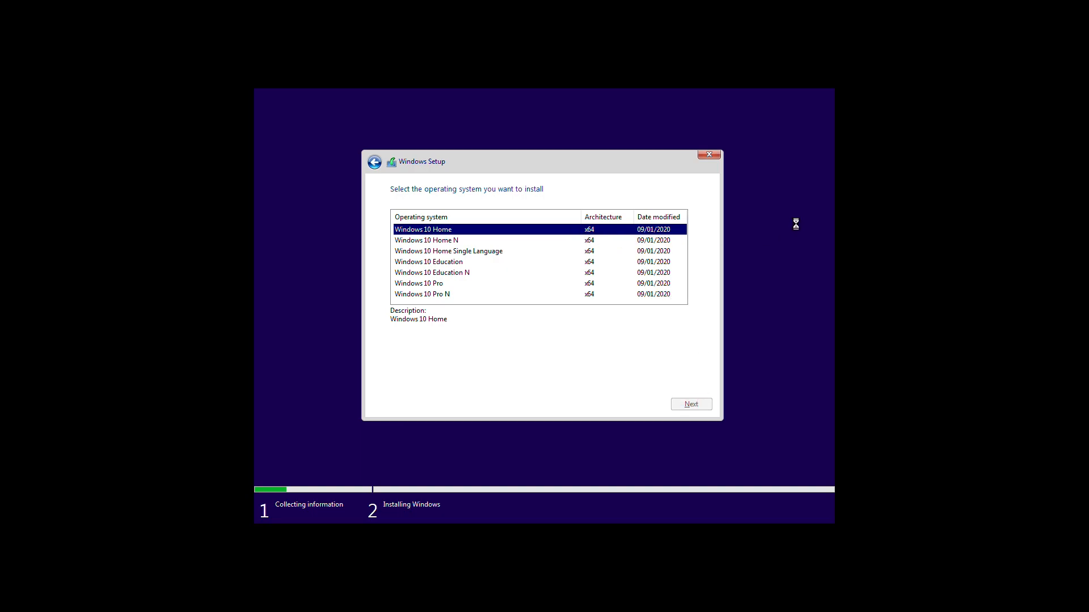
# Accept the Windows licence terms and start a custom installation on Drive 0 Unallocated Space.
pyautogui.click(440, 377)
pyautogui.click(684, 404)
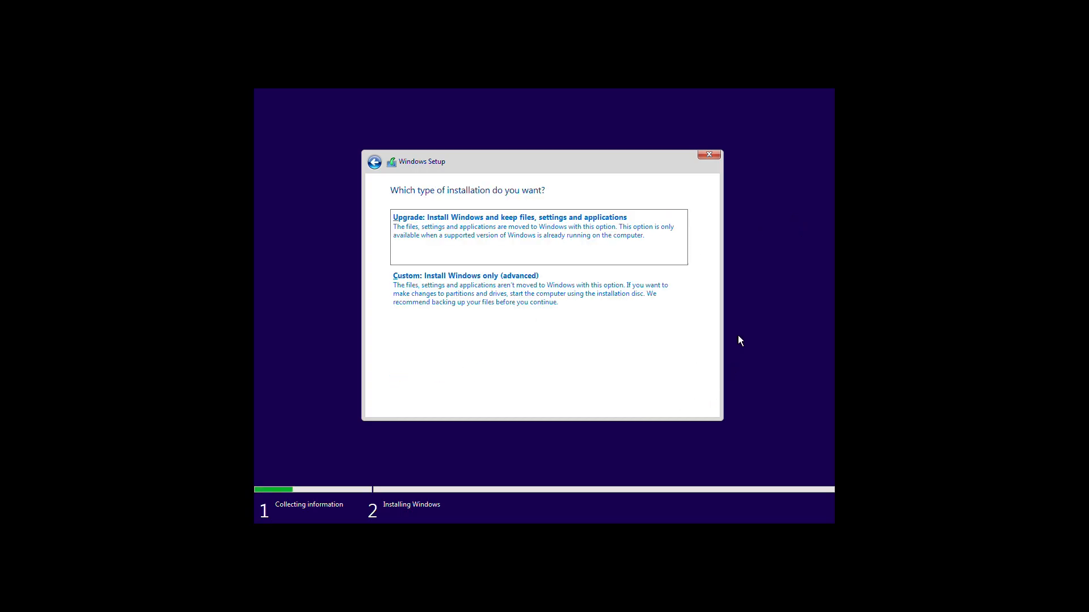
pyautogui.click(589, 286)
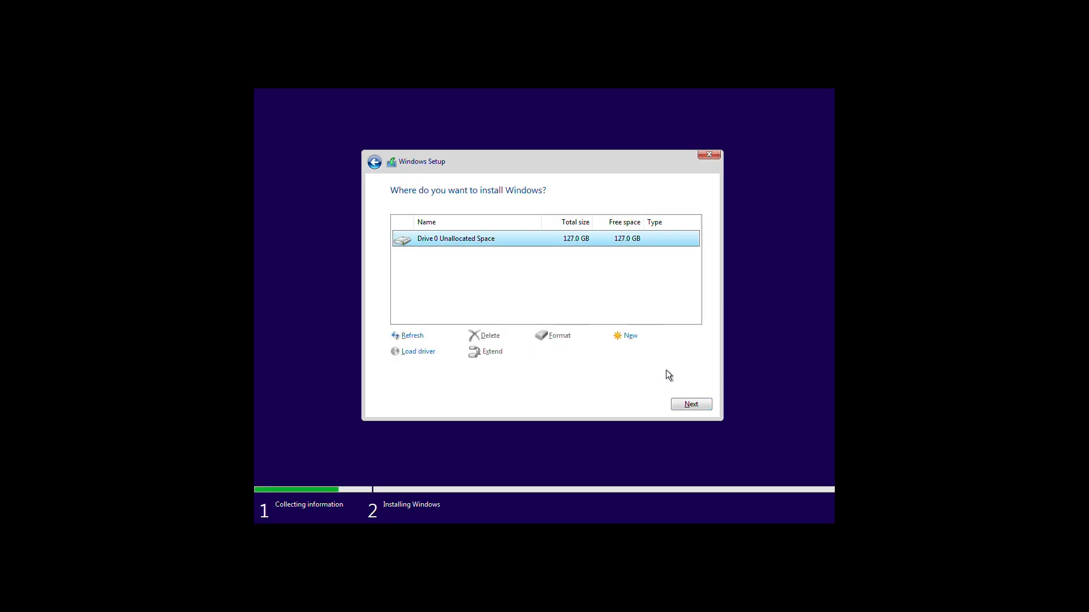
pyautogui.click(685, 402)
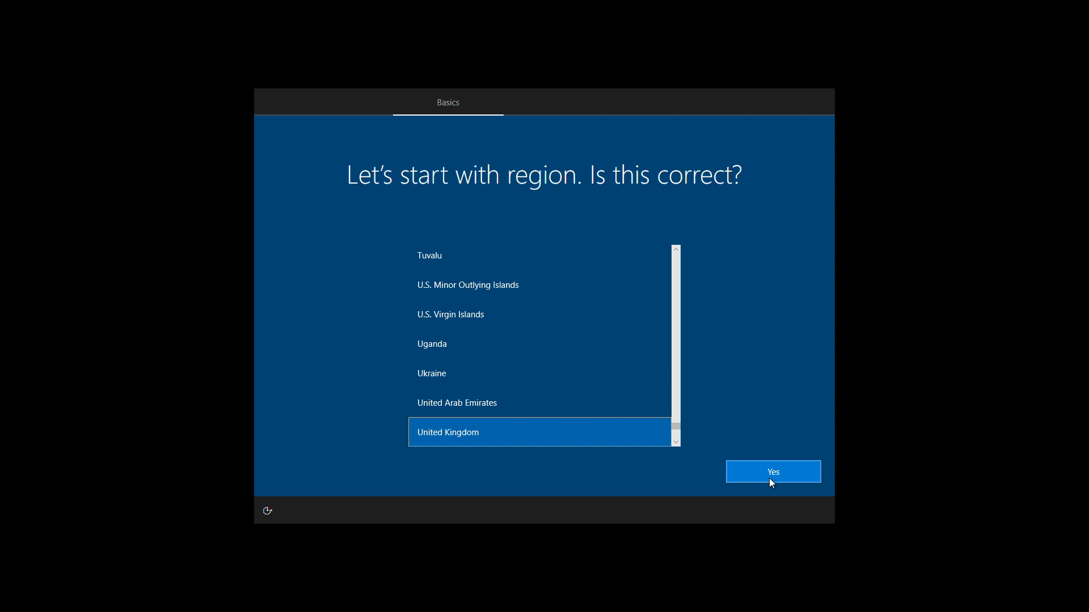
# Confirm United Kingdom as the region and accept the keyboard layout without adding a second one.
pyautogui.click(769, 479)
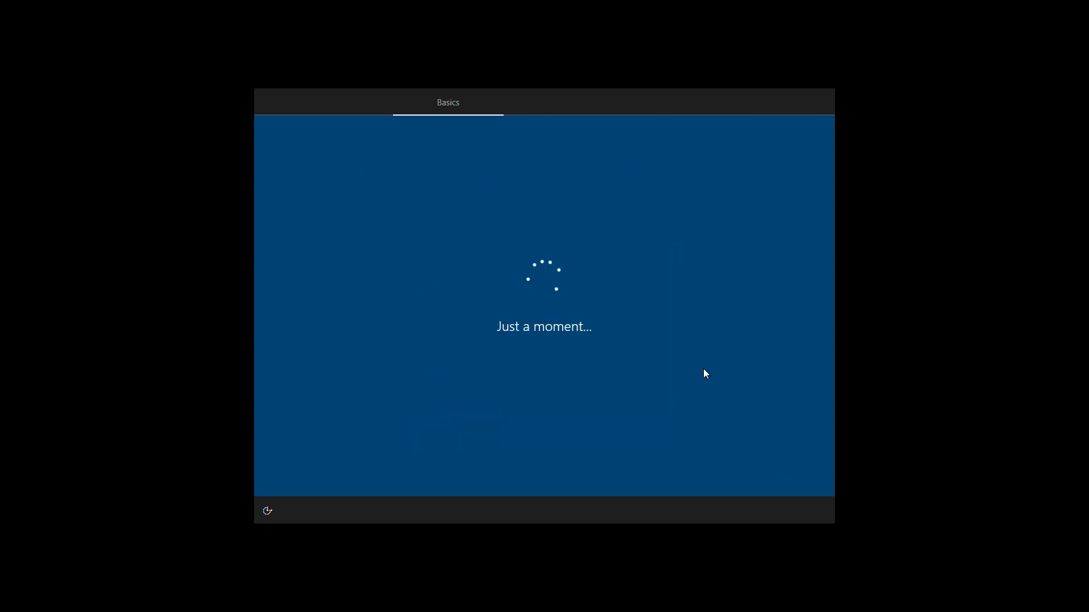
pyautogui.click(784, 476)
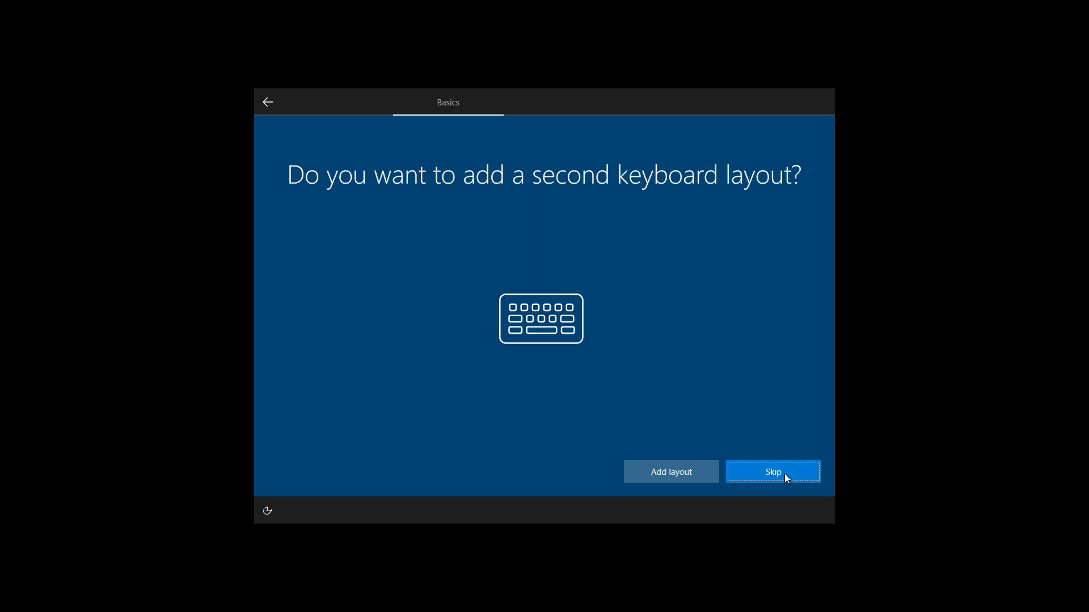
pyautogui.click(785, 474)
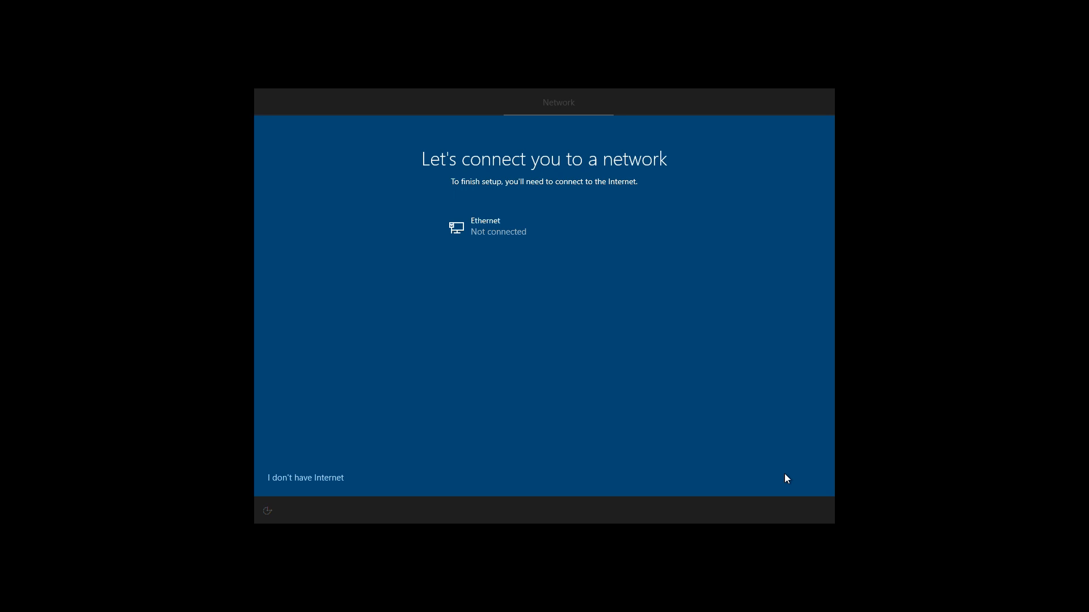
# Continue with limited setup without an Internet connection and enter the name of the PC's user.
pyautogui.click(317, 479)
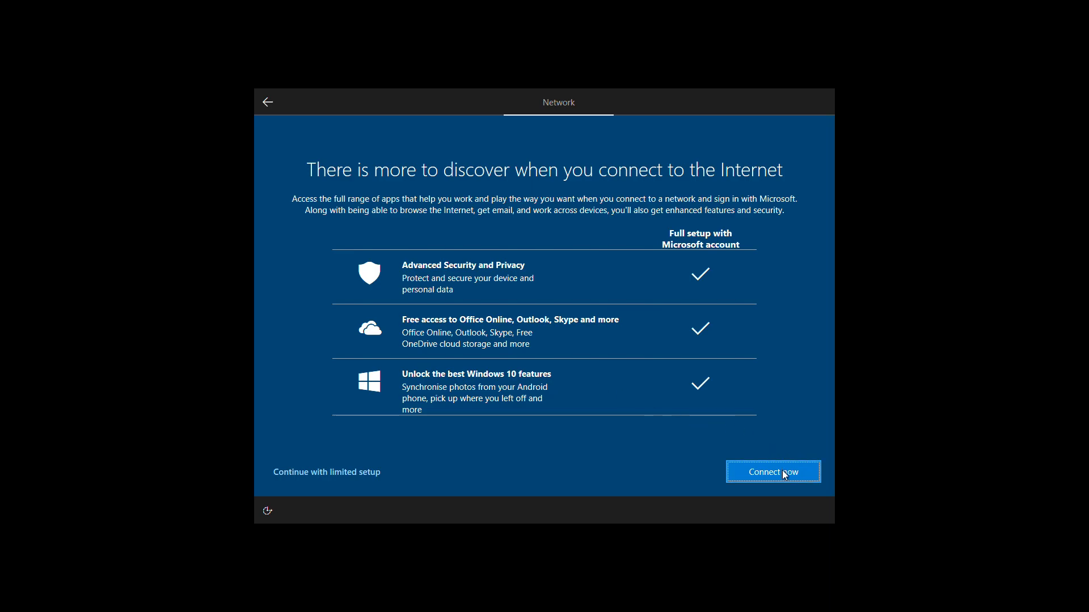
pyautogui.click(363, 473)
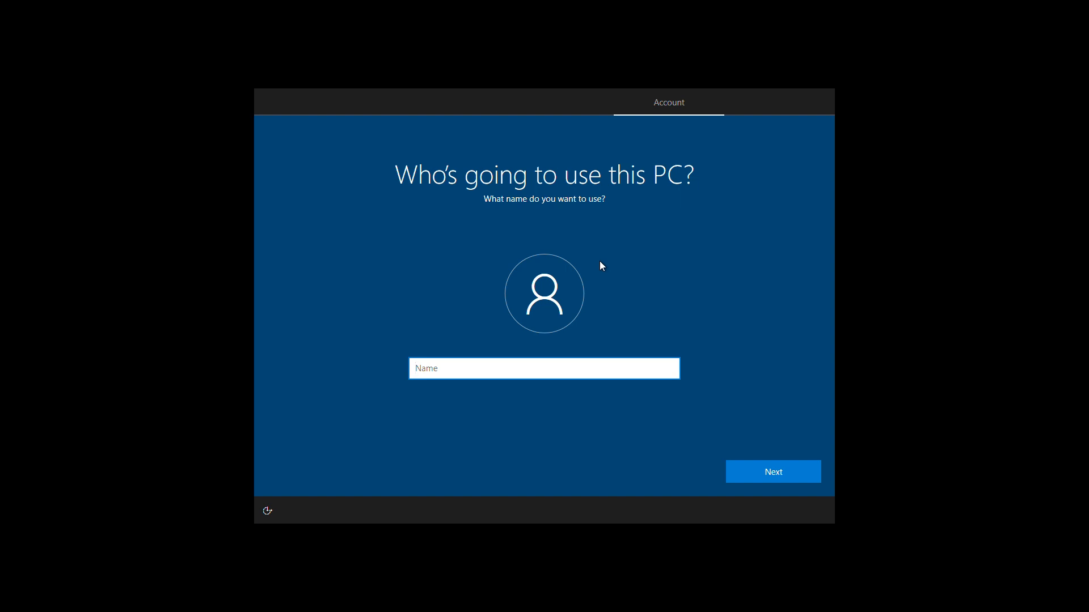
pyautogui.click(770, 470)
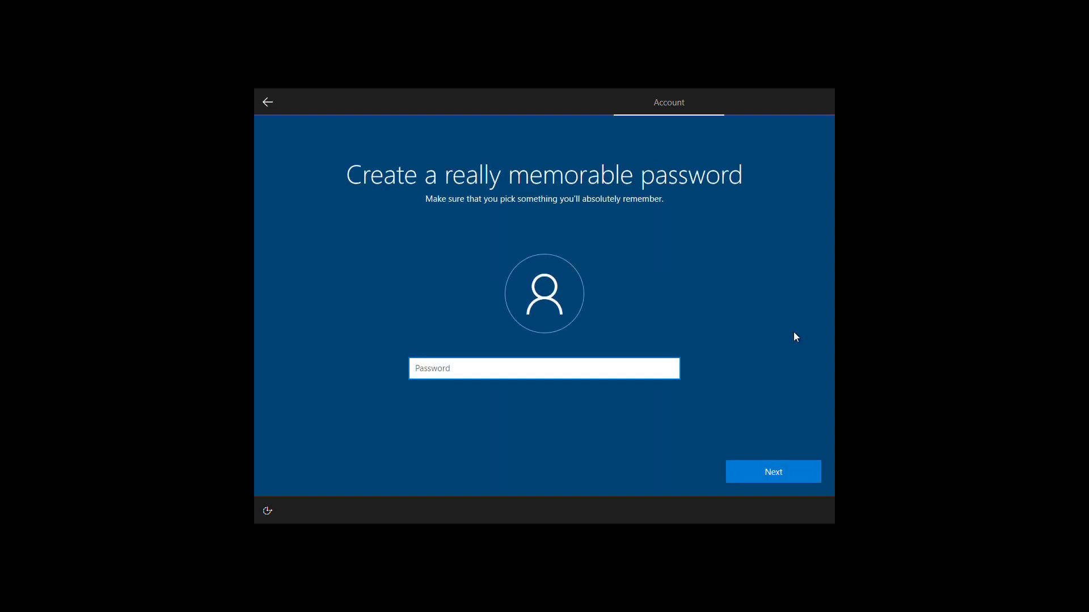
# Create the account password and confirm it by entering it a second time.
pyautogui.write('••••••')
pyautogui.press('BackSpace')
pyautogui.press('BackSpace')
pyautogui.press('BackSpace')
pyautogui.press('BackSpace')
pyautogui.press('BackSpace')
pyautogui.write('•••••••••••')
pyautogui.click(787, 465)
pyautogui.write('••••••••')
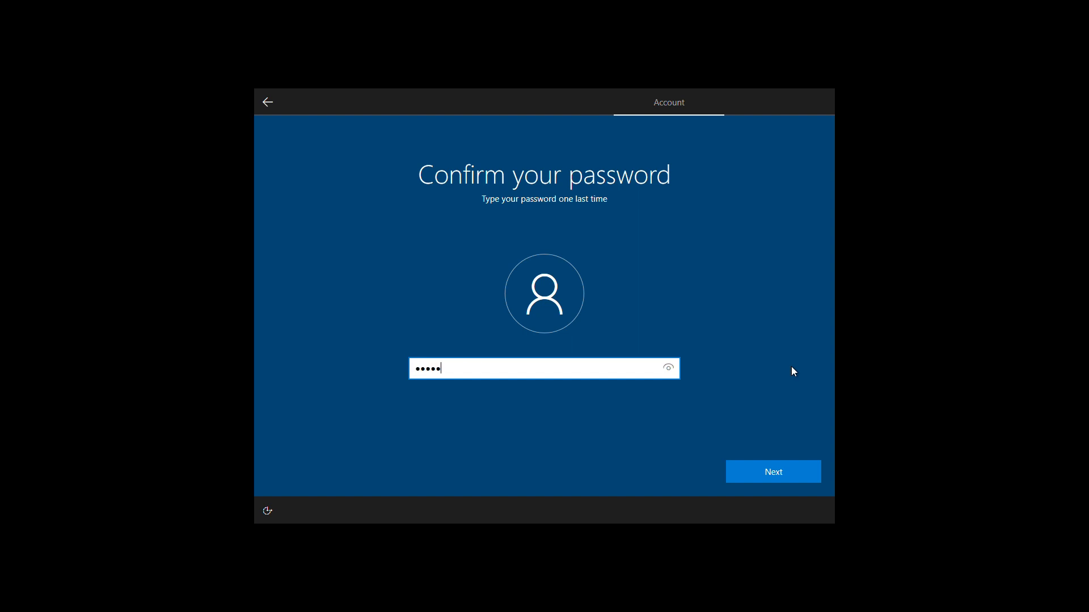
pyautogui.write('•••')
pyautogui.press('Return')
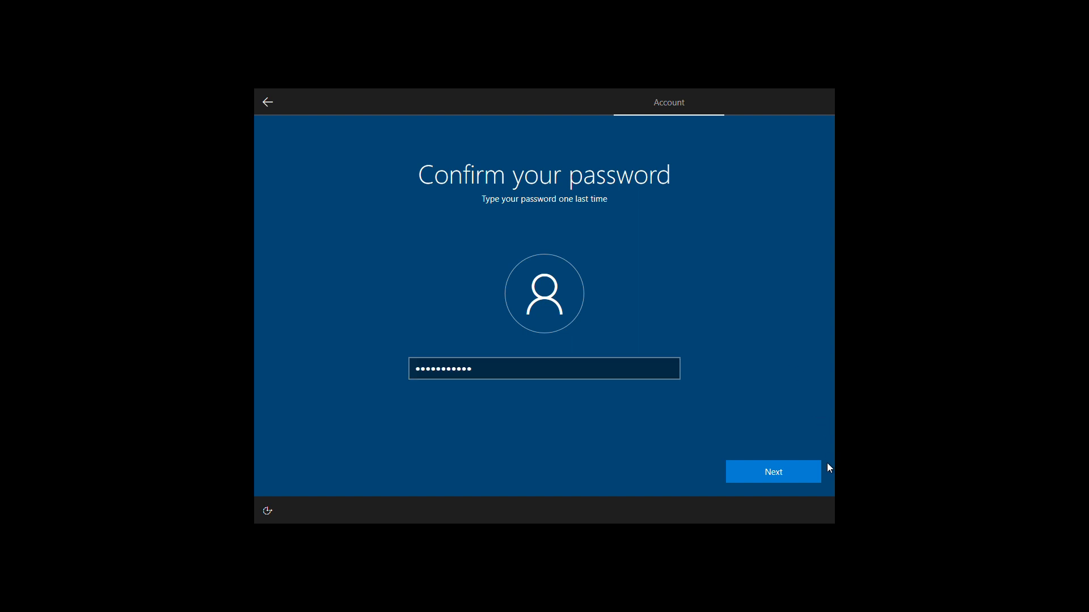
pyautogui.click(791, 467)
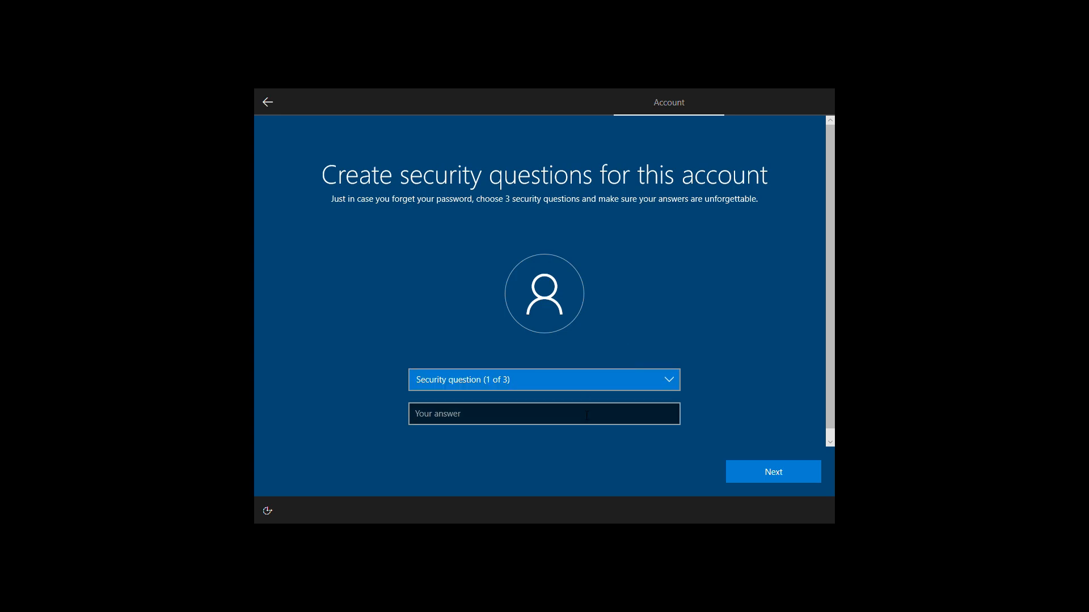
# Choose "What was your first pet's name?" as the first security question and submit its answer.
pyautogui.click(586, 384)
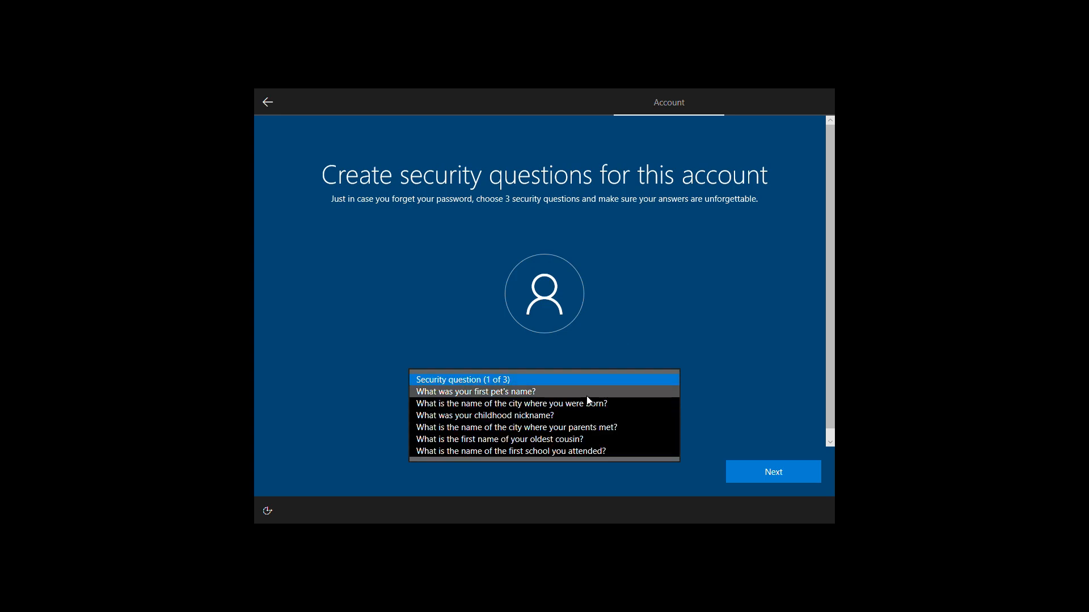
pyautogui.click(588, 393)
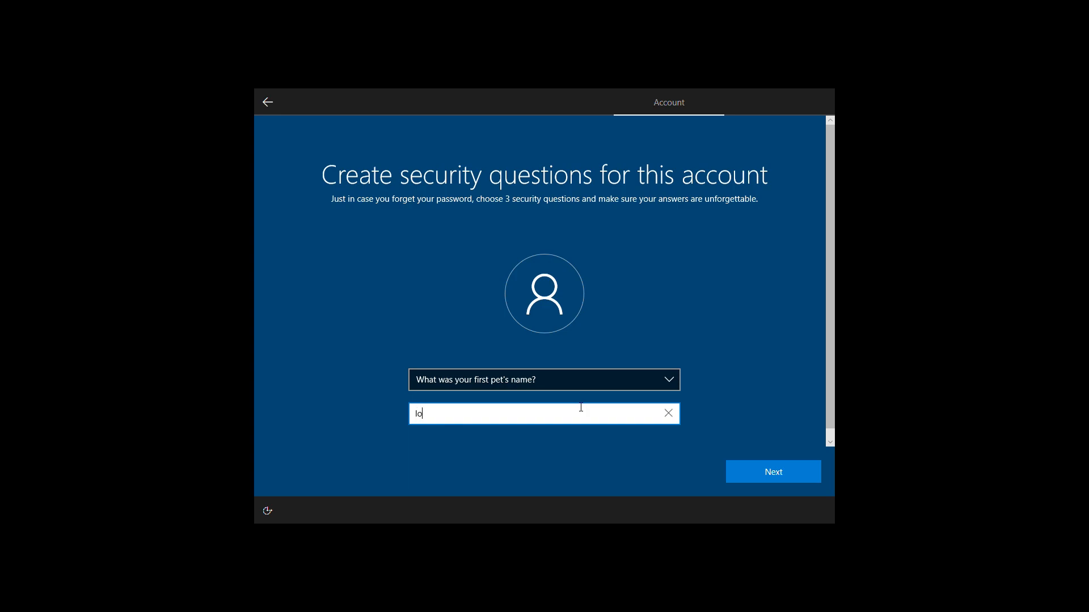
pyautogui.click(758, 471)
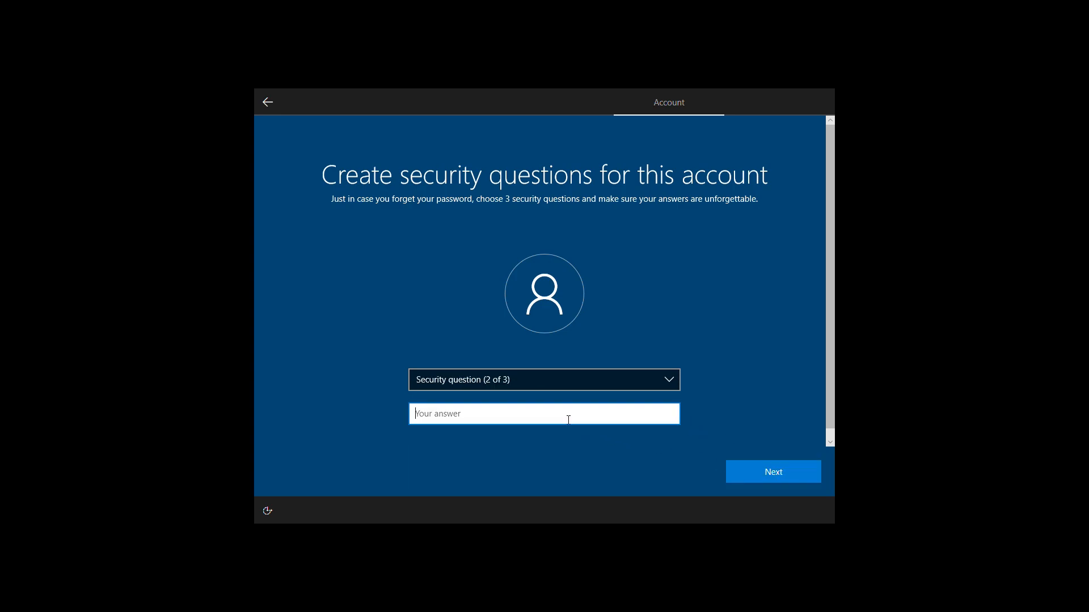
# Choose "What is the name of the city where you were born?" as the second security question and submit its answer.
pyautogui.click(563, 382)
pyautogui.press('Down')
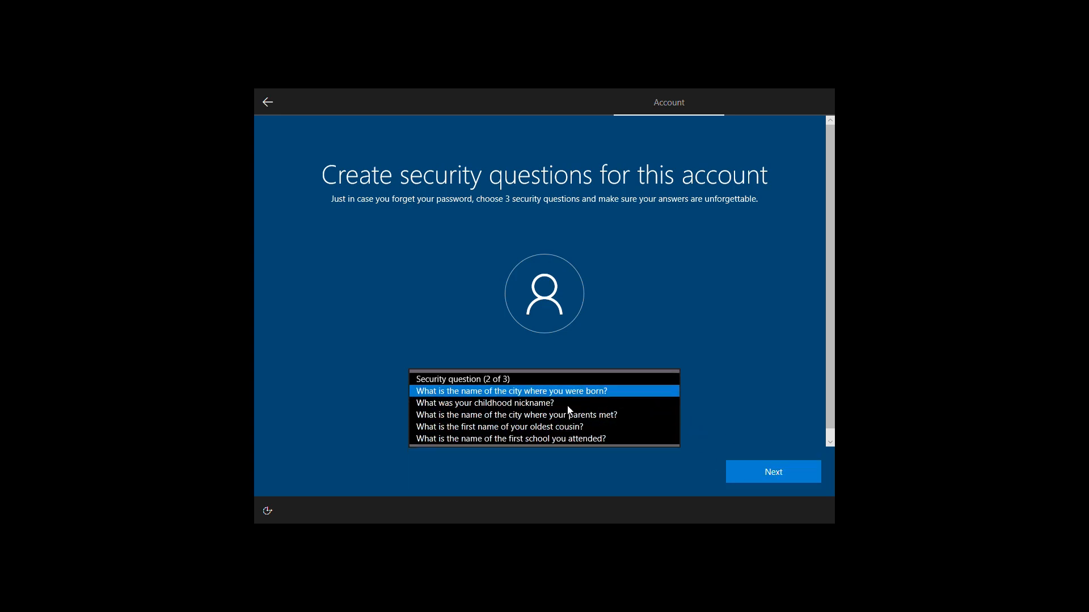
pyautogui.press('Return')
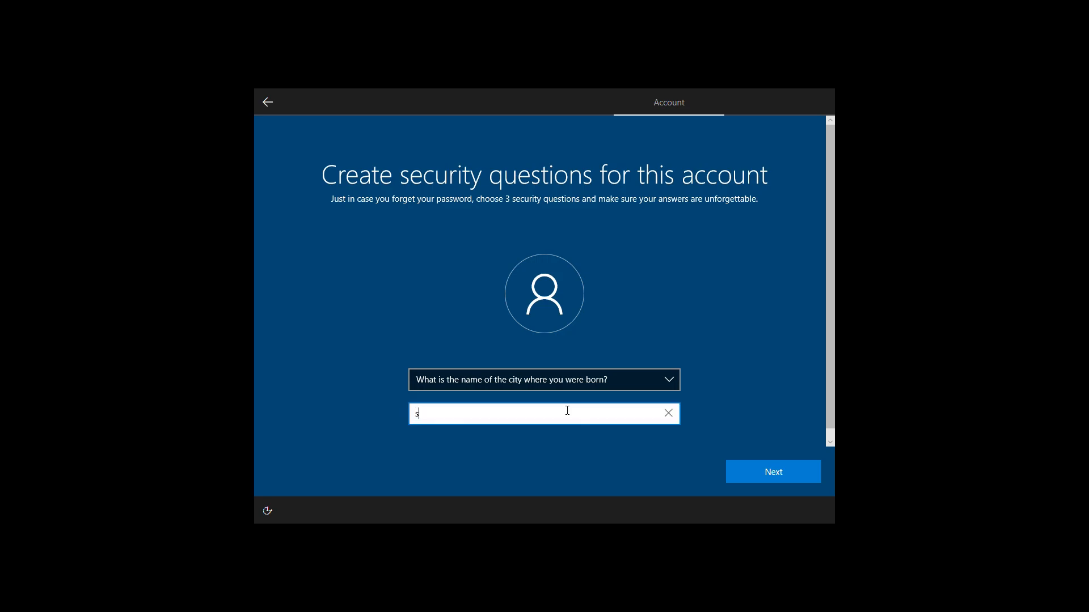
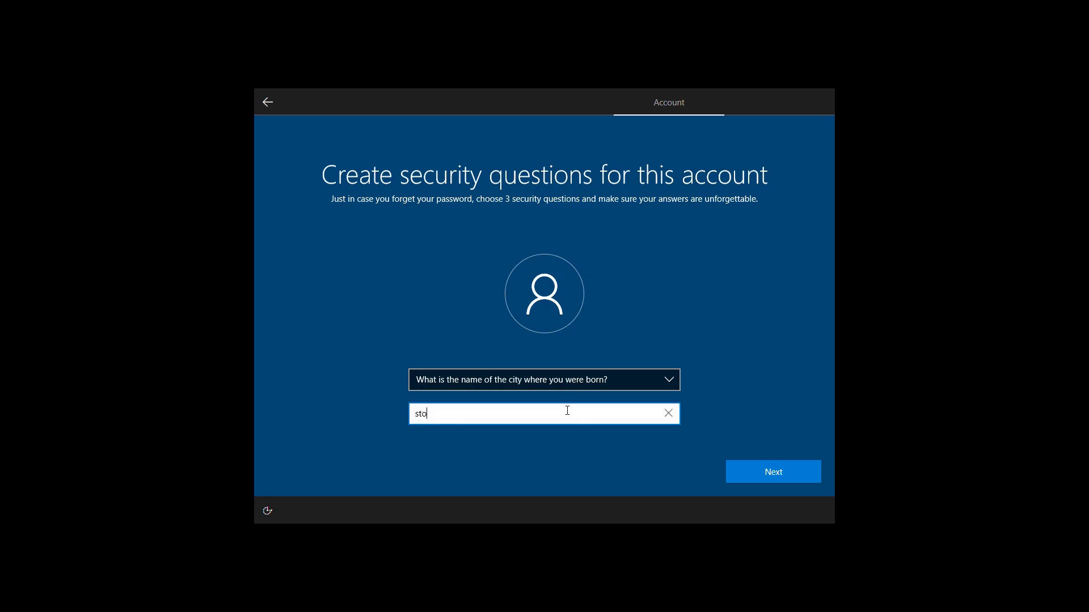
pyautogui.click(744, 461)
# Choose "What is the name of the city where your parents met?" as the third security question and submit its answer.
pyautogui.click(583, 382)
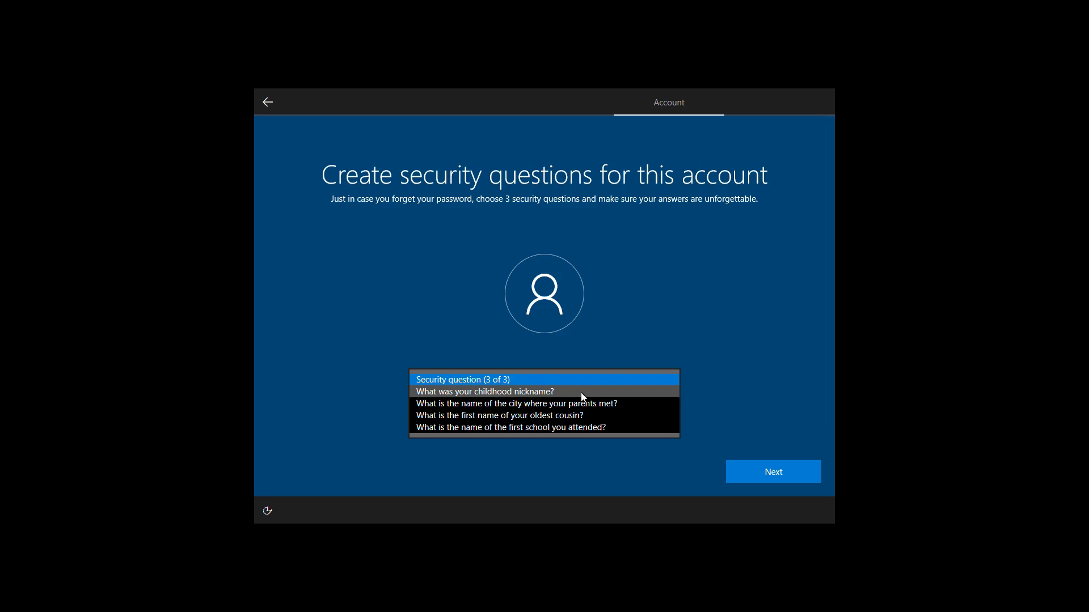
pyautogui.click(587, 404)
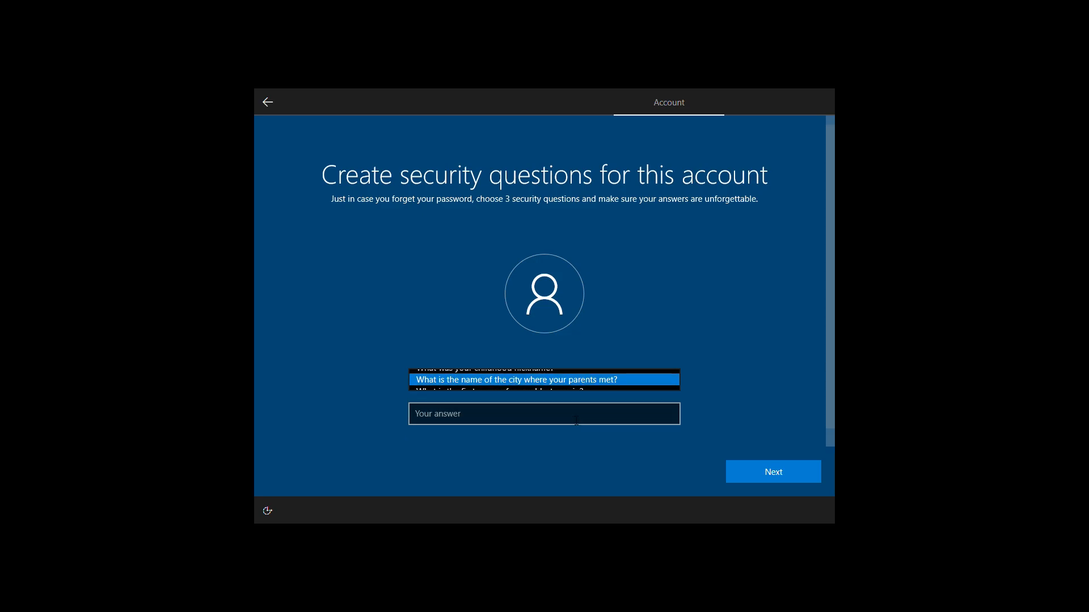
pyautogui.click(574, 415)
pyautogui.press('Return')
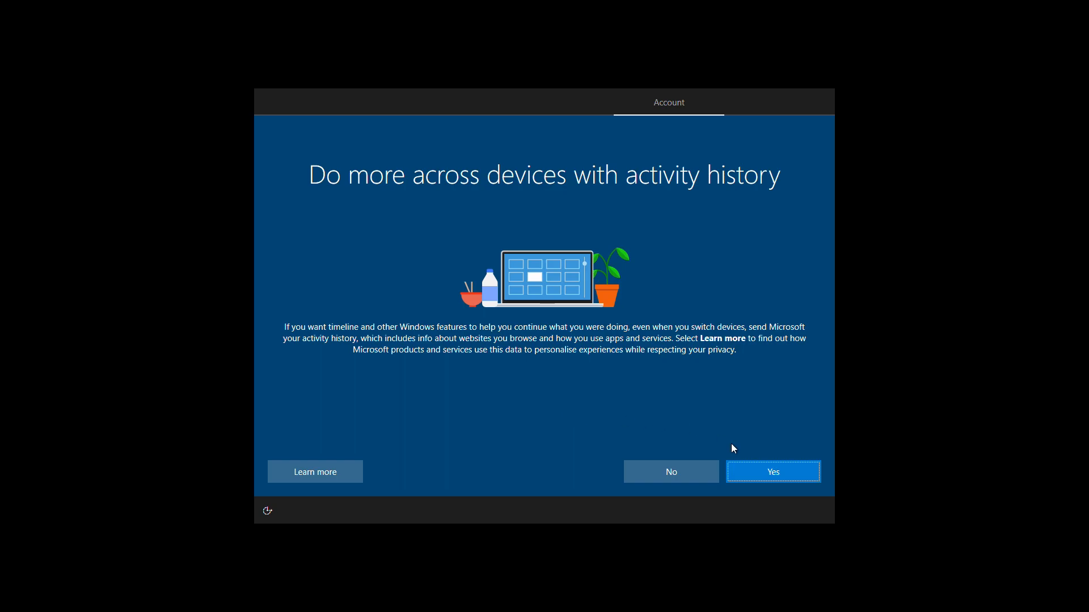
# Agree to send activity history to Microsoft and decline the Cortana digital assistant.
pyautogui.click(734, 464)
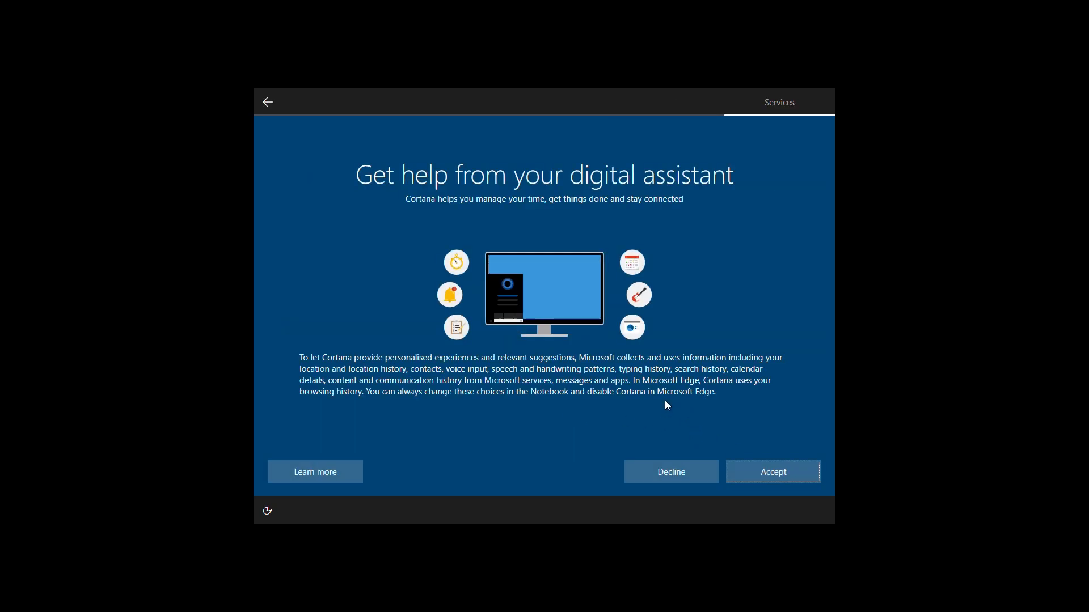
pyautogui.click(686, 470)
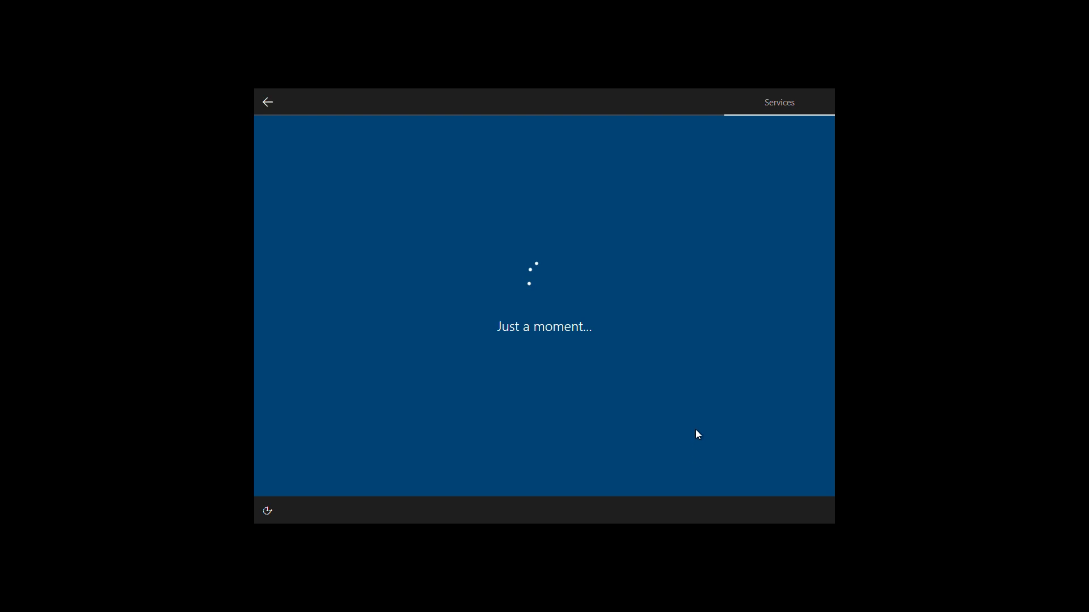
# Decline the first two privacy settings, set Find my device to No, and accept each choice.
pyautogui.click(648, 347)
pyautogui.click(741, 468)
pyautogui.click(641, 342)
pyautogui.click(772, 468)
pyautogui.click(658, 354)
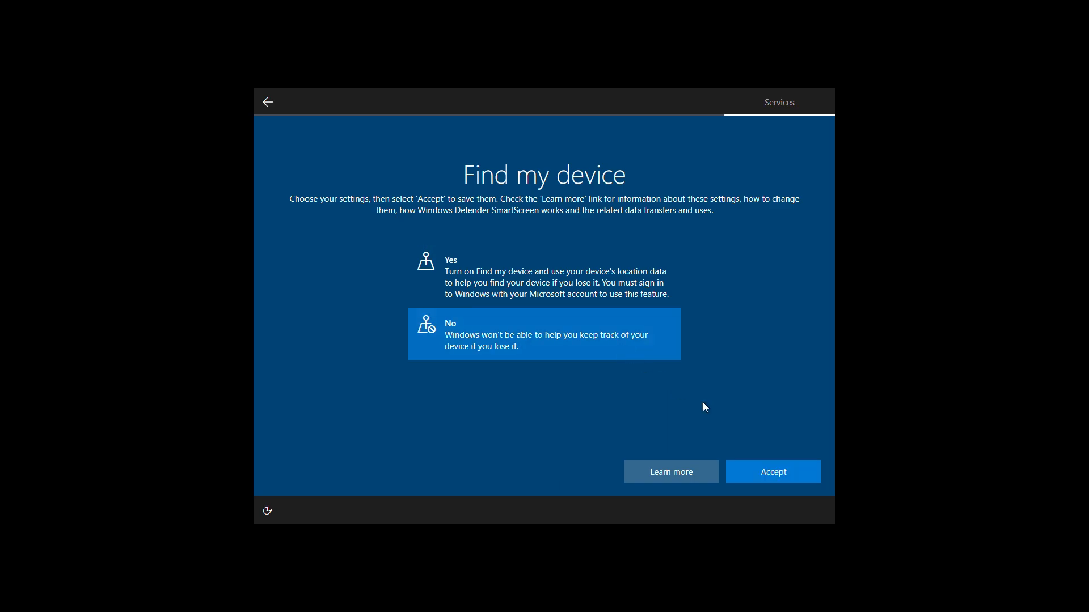
pyautogui.click(771, 469)
# Limit the diagnostic data sent to Microsoft to Basic, and decline the privacy setting that follows it.
pyautogui.click(621, 442)
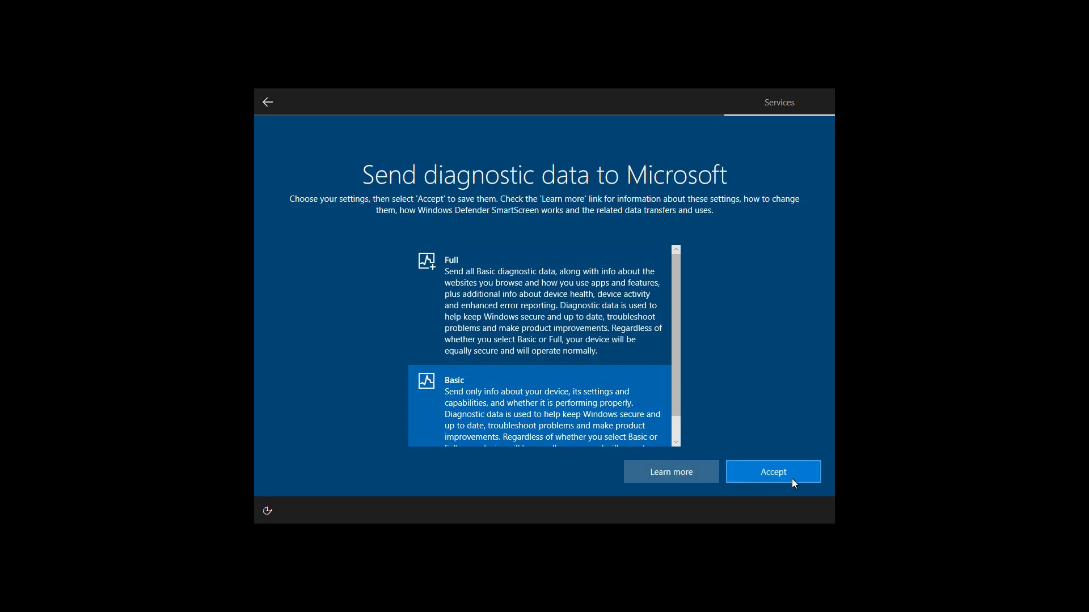
pyautogui.click(729, 479)
pyautogui.click(607, 358)
pyautogui.click(793, 476)
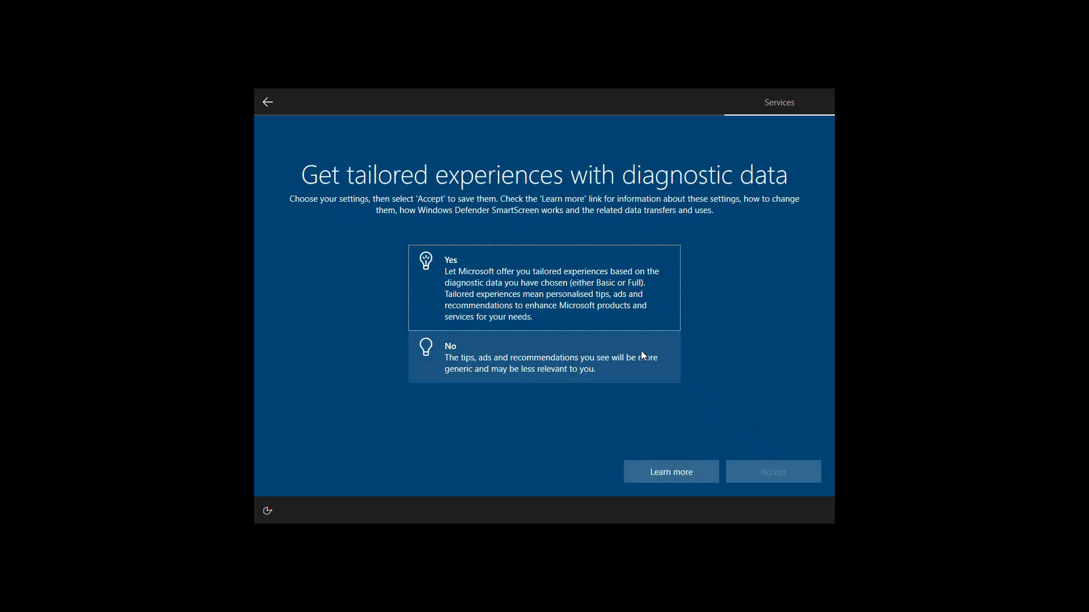
# Set tailored experiences with diagnostic data to No, and decline the last privacy setting to finish the services setup.
pyautogui.click(641, 355)
pyautogui.click(785, 473)
pyautogui.click(611, 348)
pyautogui.click(769, 472)
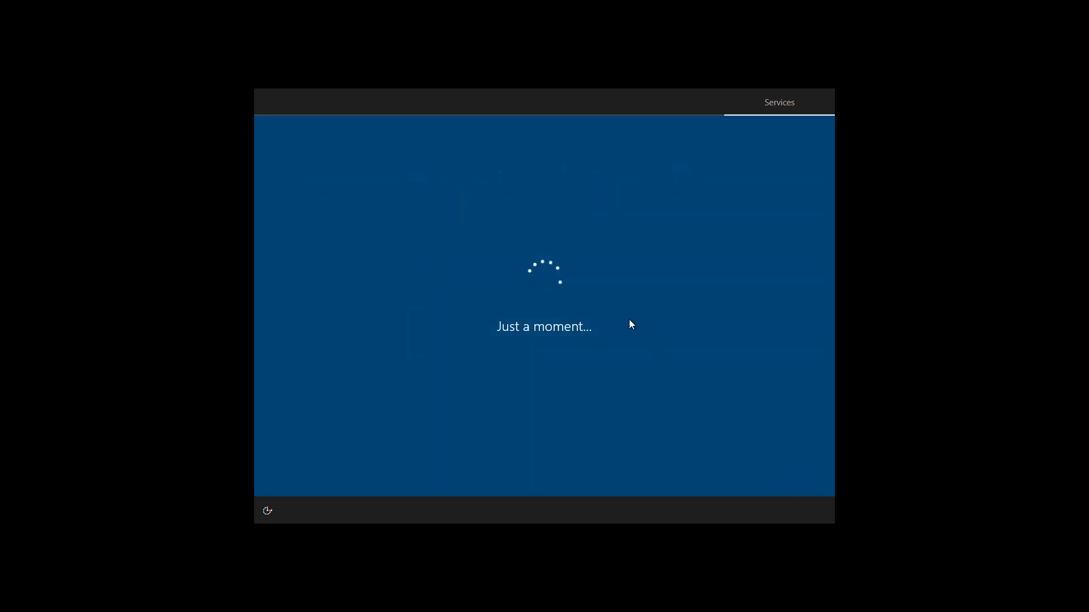